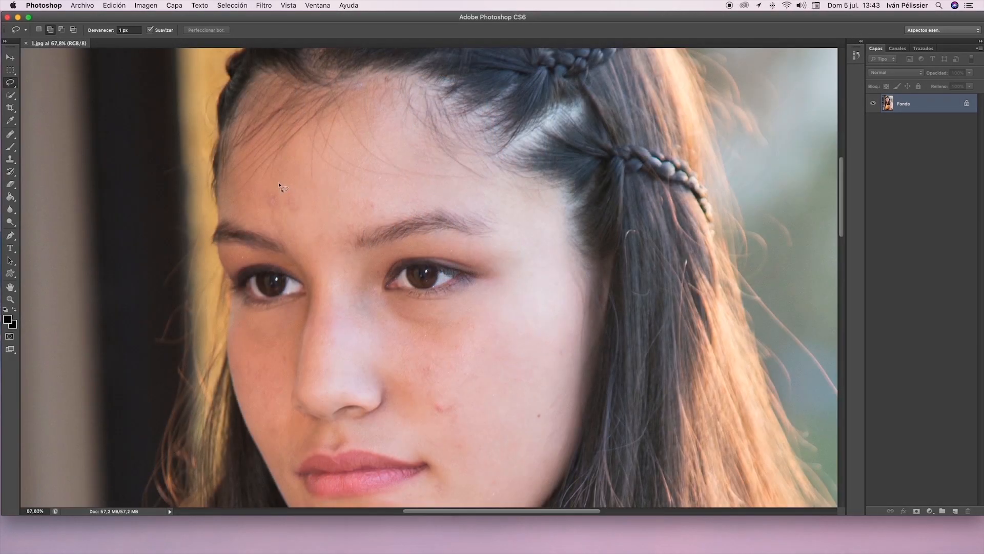
Step: Lasso the blemish area on the forehead and copy it from the Fondo layer onto a new layer
mouse_move(279, 184)
mouse_down()
mouse_move(264, 185)
mouse_move(259, 205)
mouse_move(273, 221)
mouse_move(318, 204)
mouse_move(310, 186)
mouse_move(272, 183)
mouse_up()
click(116, 6)
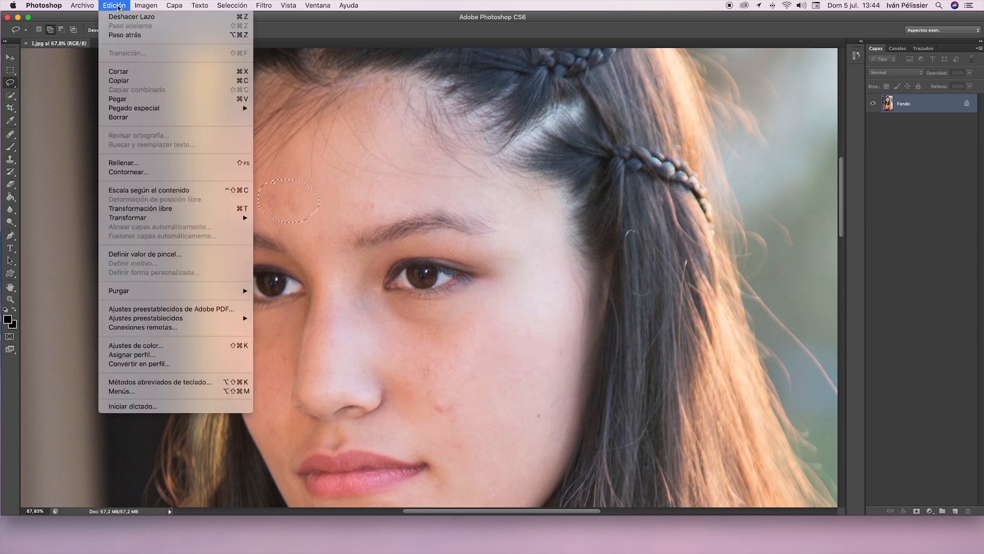
click(125, 81)
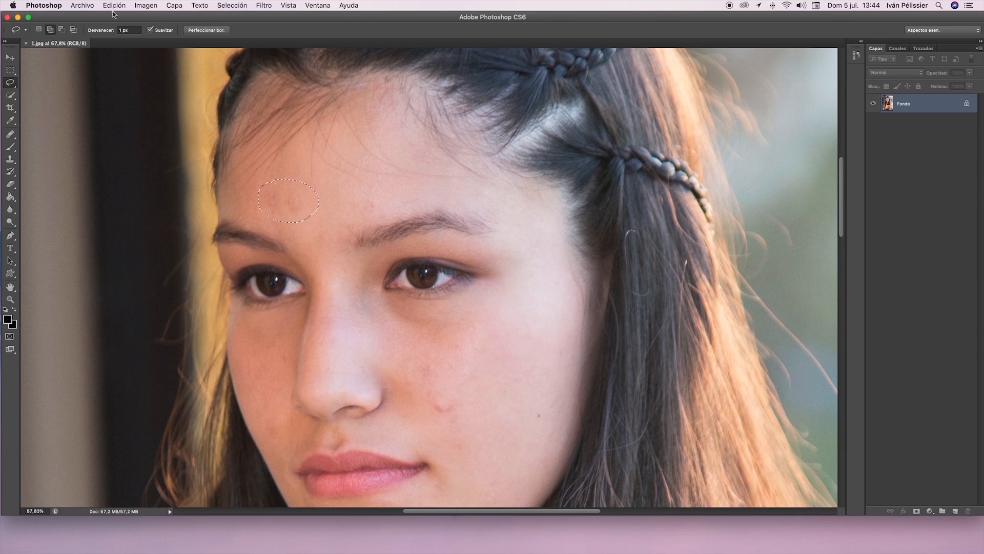
click(114, 6)
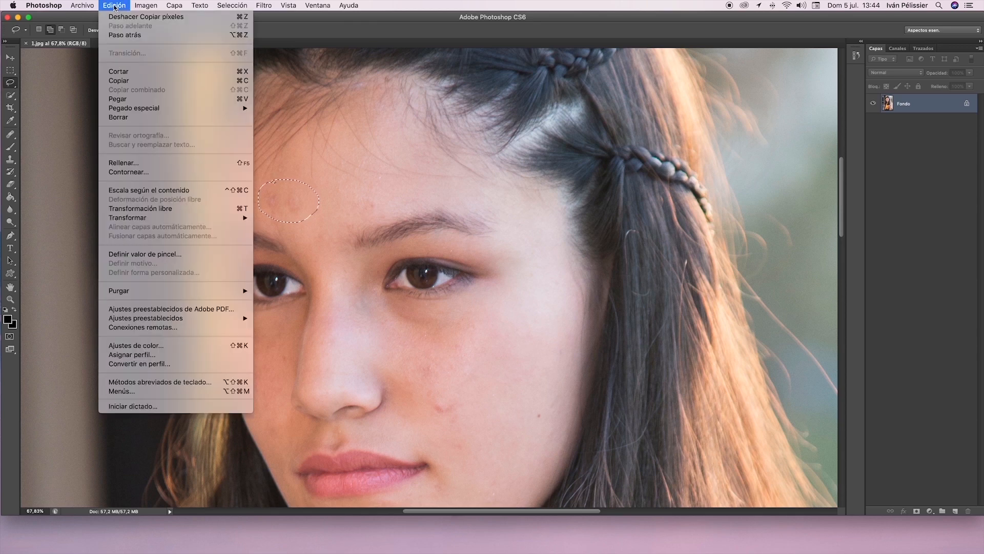
click(123, 100)
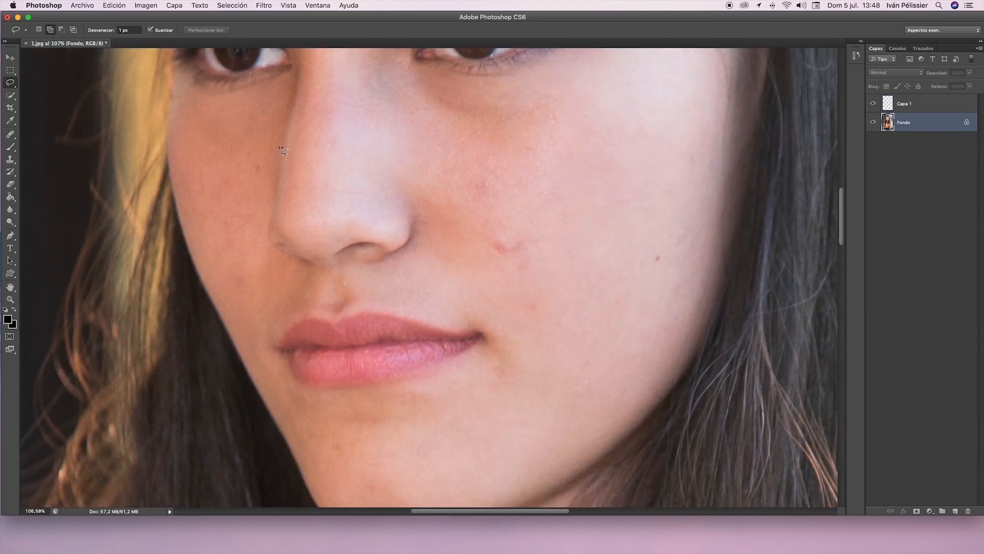
Step: Lasso the small spot on the far cheek beside the nose and copy it onto its own layer
mouse_move(251, 154)
mouse_down()
mouse_move(256, 182)
mouse_move(271, 177)
mouse_move(251, 158)
mouse_up()
click(121, 6)
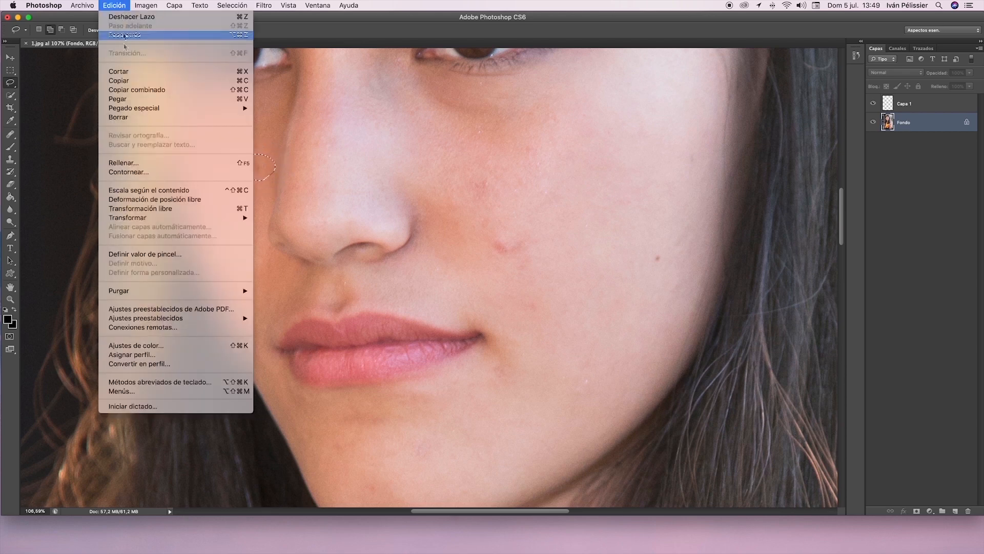
click(123, 81)
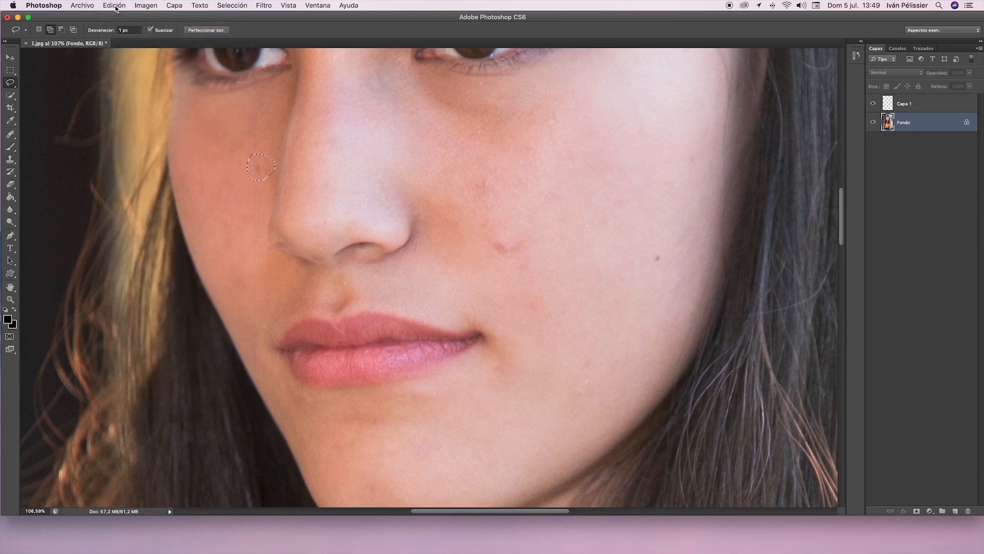
click(115, 6)
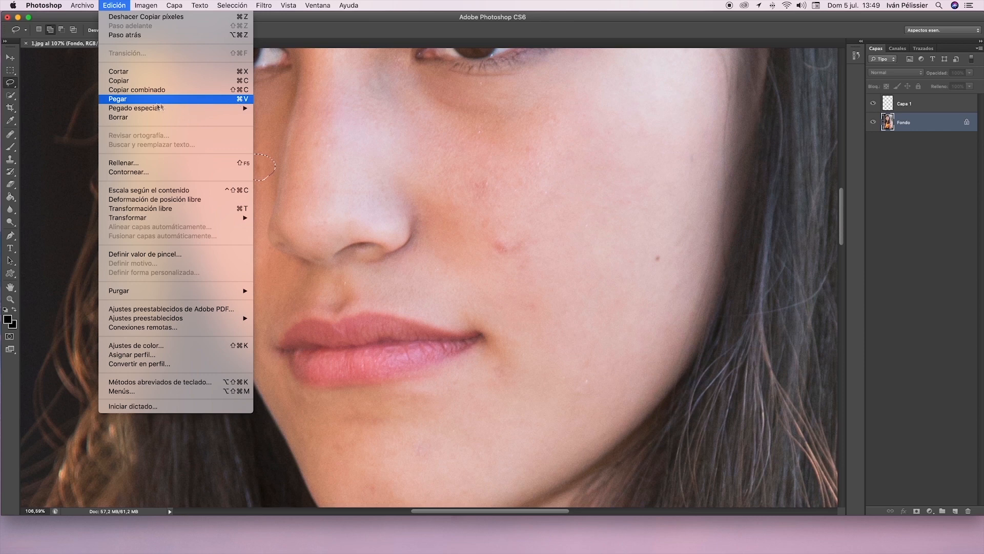
click(127, 100)
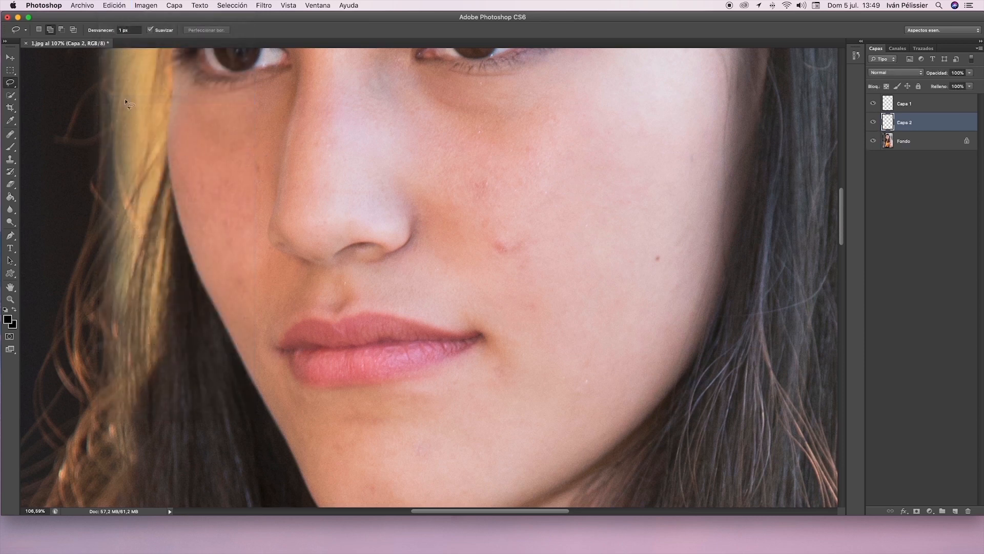
Step: From the Fondo layer, lasso the upper red spot on the near cheek and copy it onto a new layer
click(917, 141)
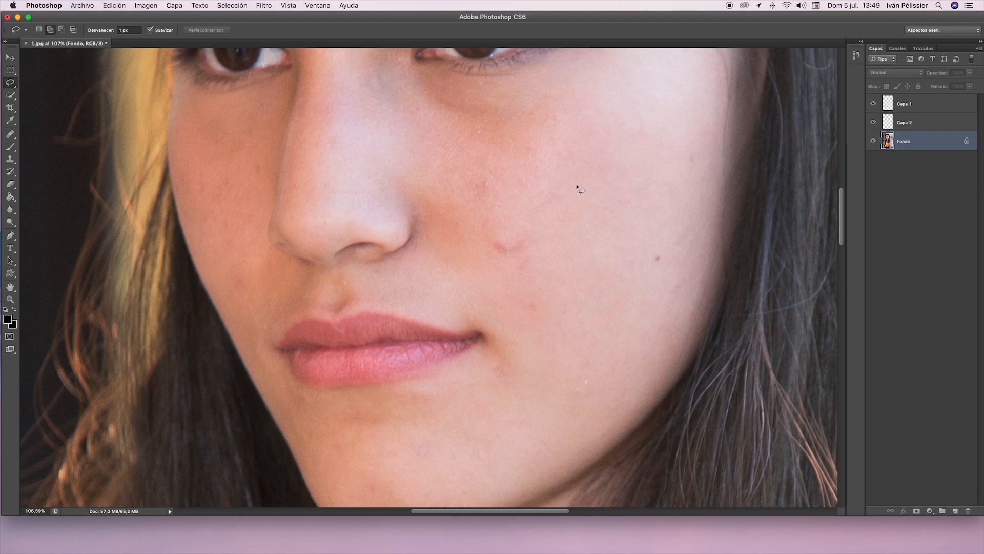
mouse_move(479, 175)
mouse_down()
mouse_move(468, 197)
mouse_move(490, 198)
mouse_move(491, 177)
mouse_move(474, 176)
mouse_up()
click(113, 5)
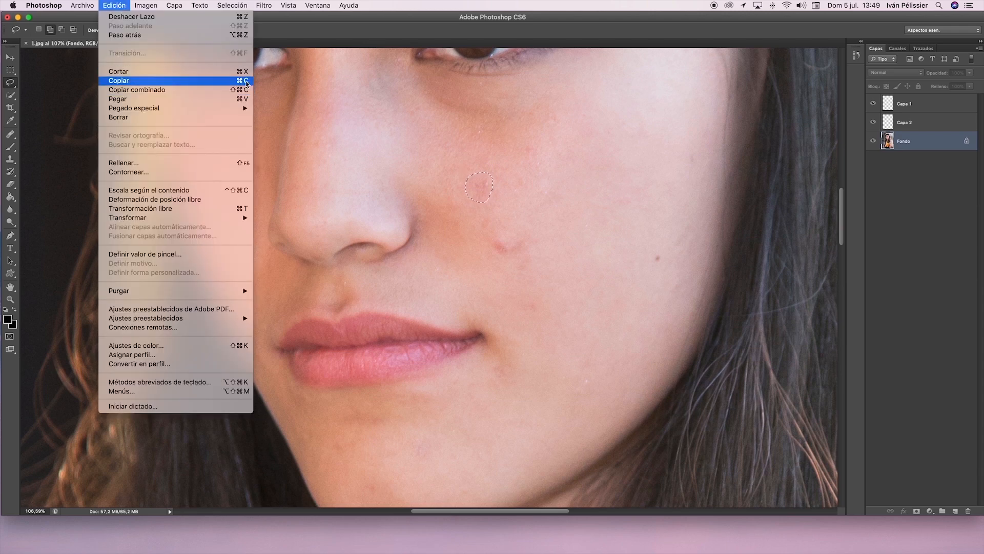
click(124, 81)
click(119, 5)
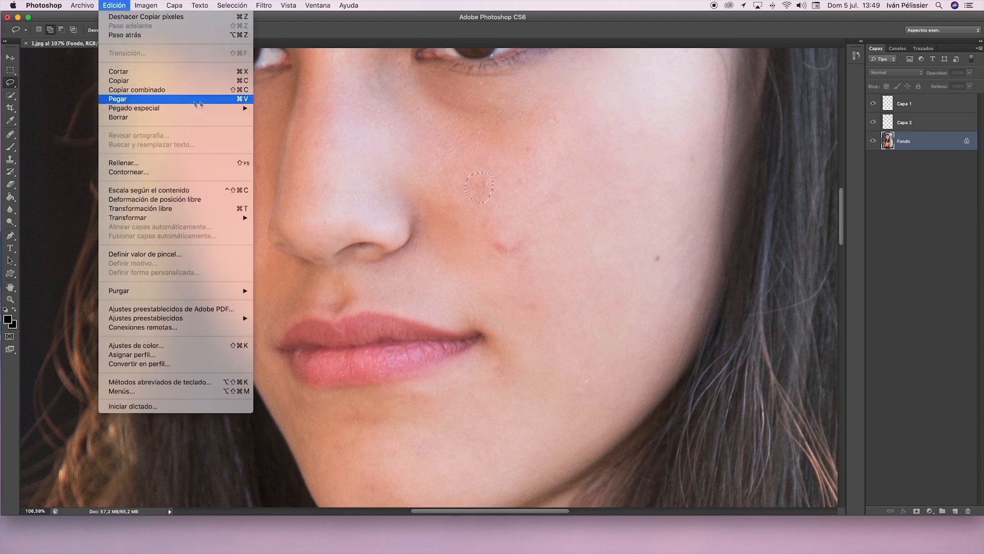
click(123, 100)
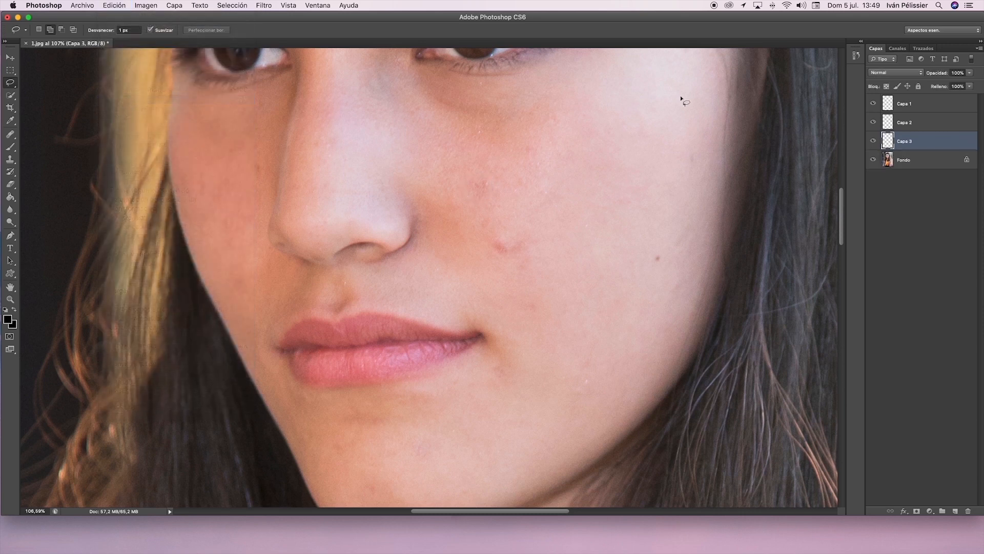
Step: From the Fondo layer, lasso the larger blemish lower on the near cheek and copy it onto a new layer
click(917, 160)
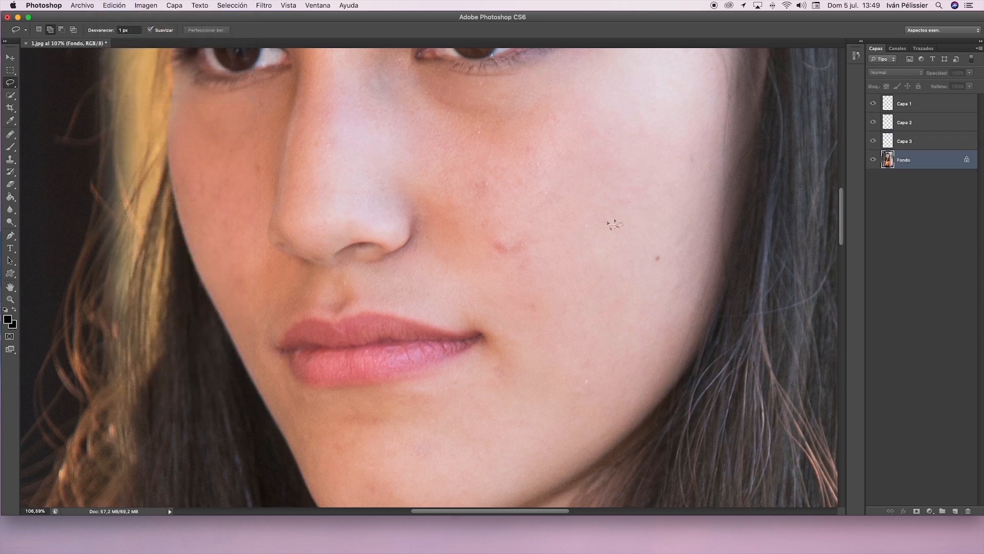
mouse_move(508, 234)
mouse_down()
mouse_move(488, 234)
mouse_move(488, 254)
mouse_move(523, 265)
mouse_move(547, 239)
mouse_move(527, 222)
mouse_move(505, 234)
mouse_up()
click(114, 6)
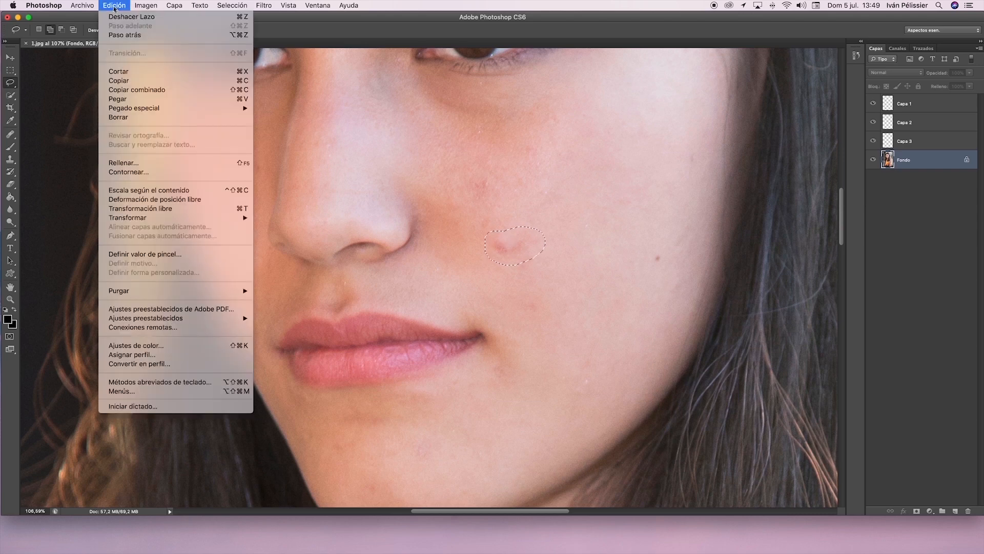
click(125, 82)
click(119, 7)
click(124, 99)
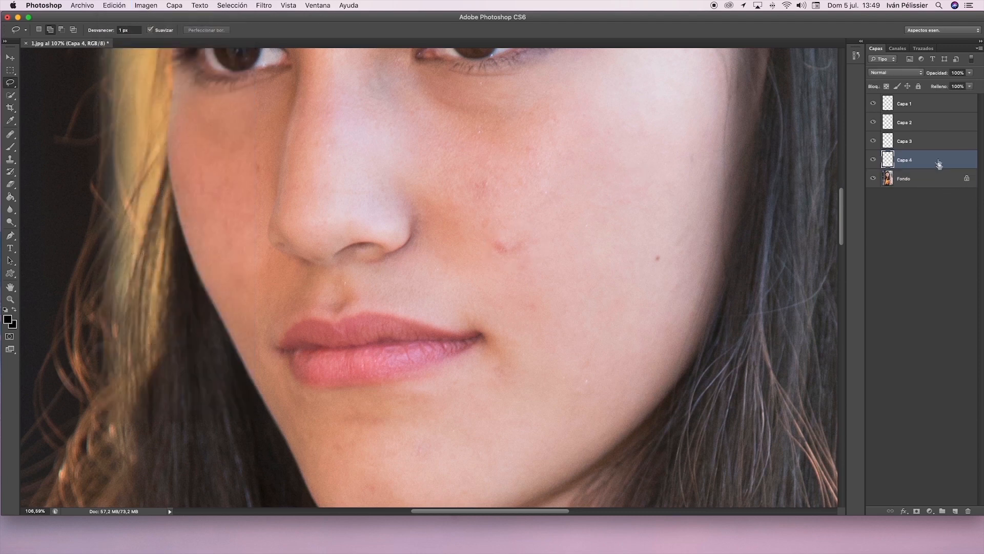
Step: Select the four copied skin layers together, from Capa 1 through Capa 4
click(924, 180)
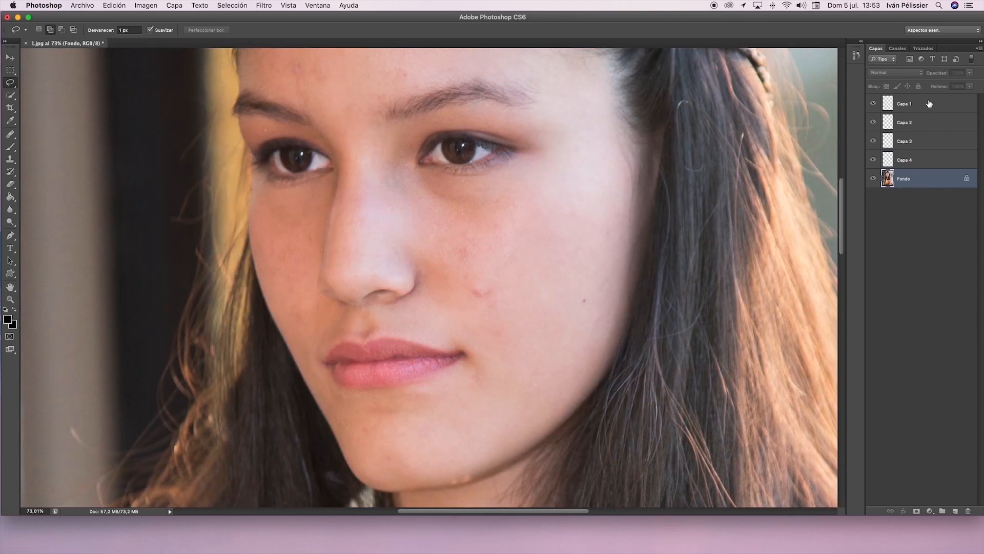
click(929, 104)
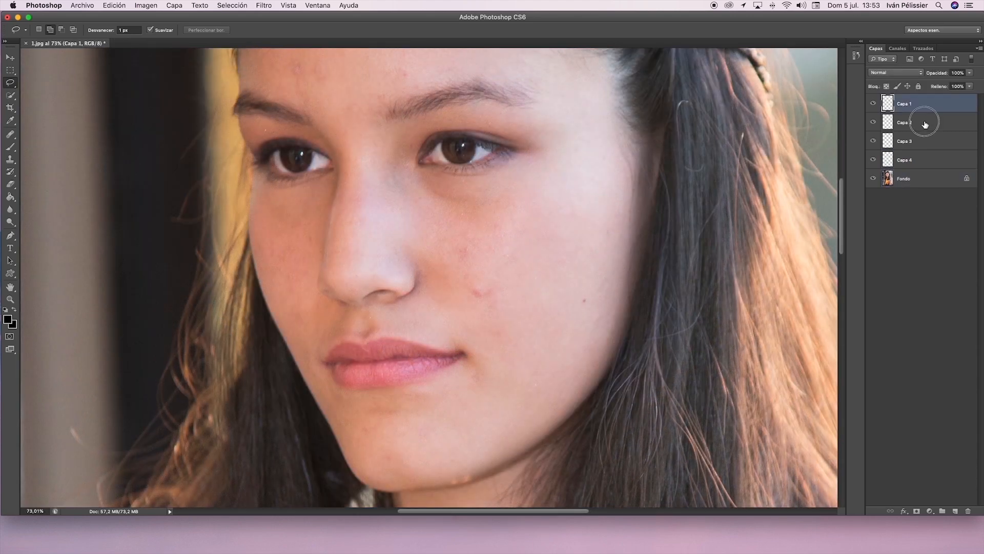
shift+click(926, 124)
shift+click(924, 140)
shift+click(924, 158)
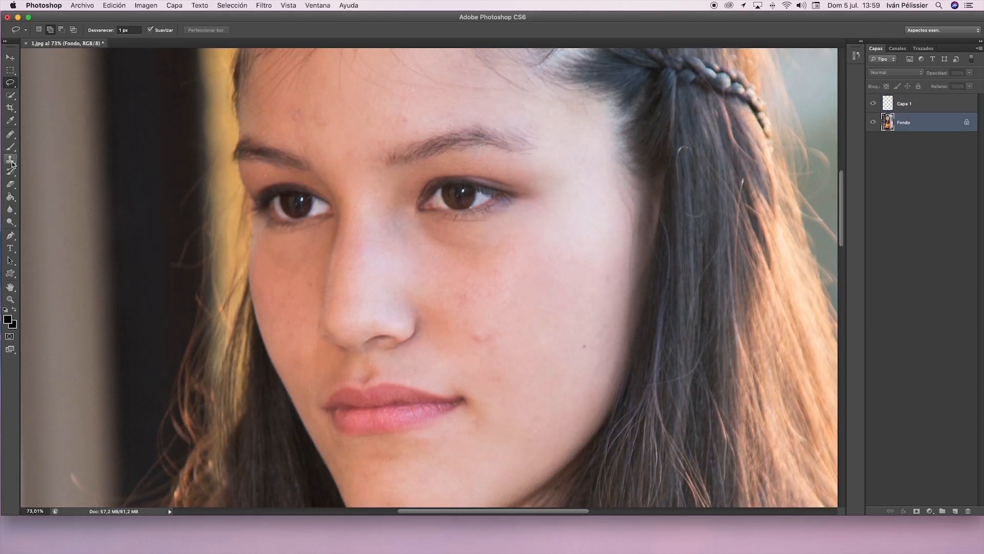
Step: Set up the Clone Stamp with a 35 px brush at 20% hardness
click(10, 161)
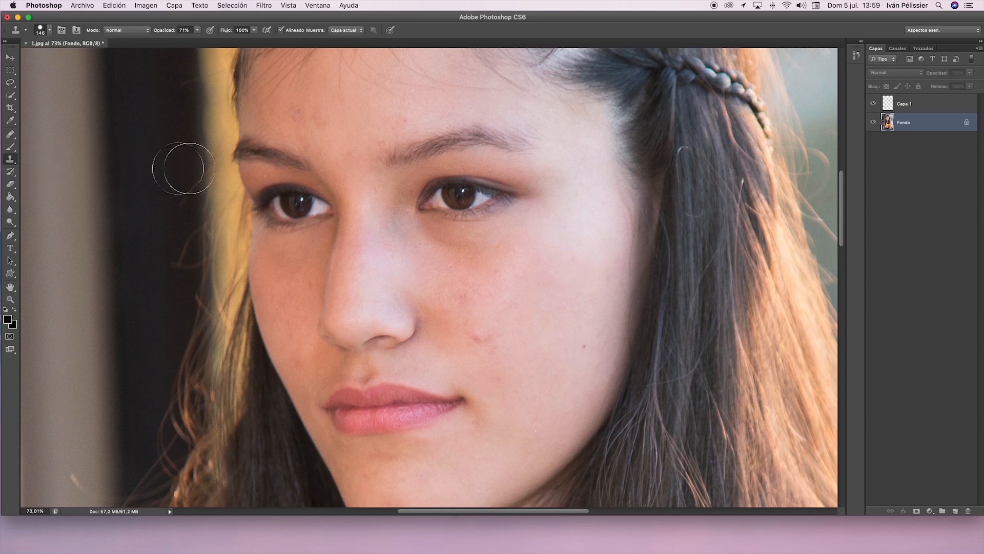
right_click(385, 277)
drag(453, 302, 414, 299)
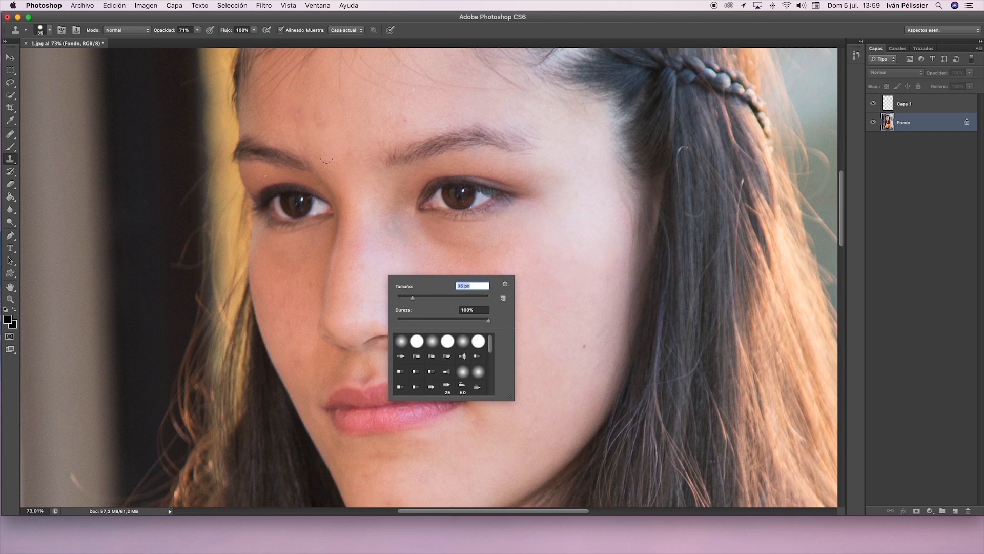
drag(490, 321, 417, 319)
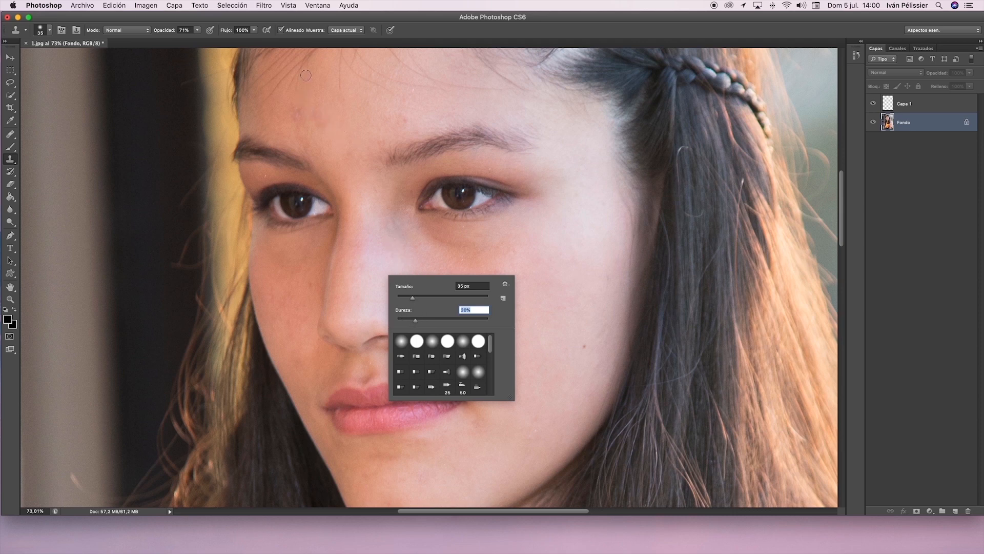
Step: Make the Clone Stamp sample all layers (Todas) at 50% opacity, with Capa 1 as the active layer
click(362, 32)
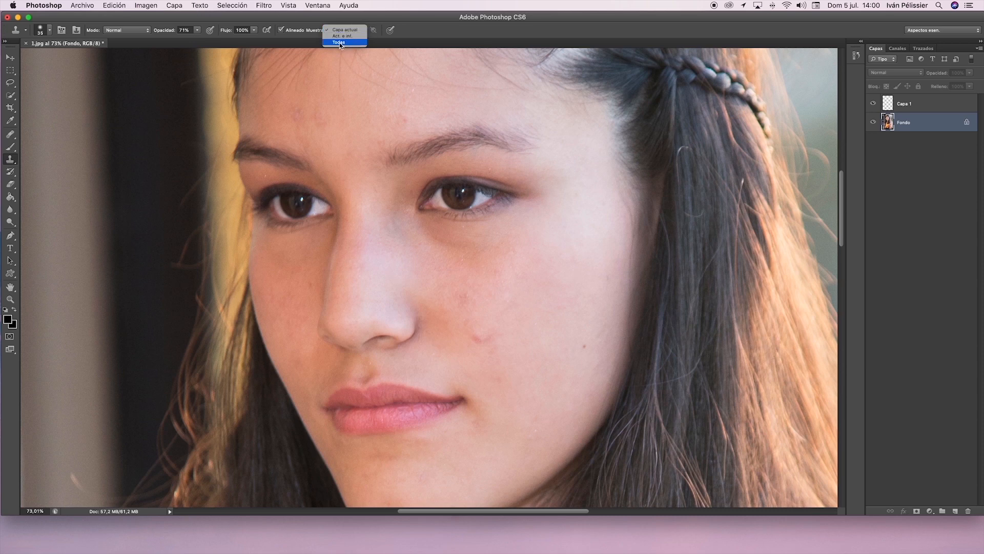
click(339, 43)
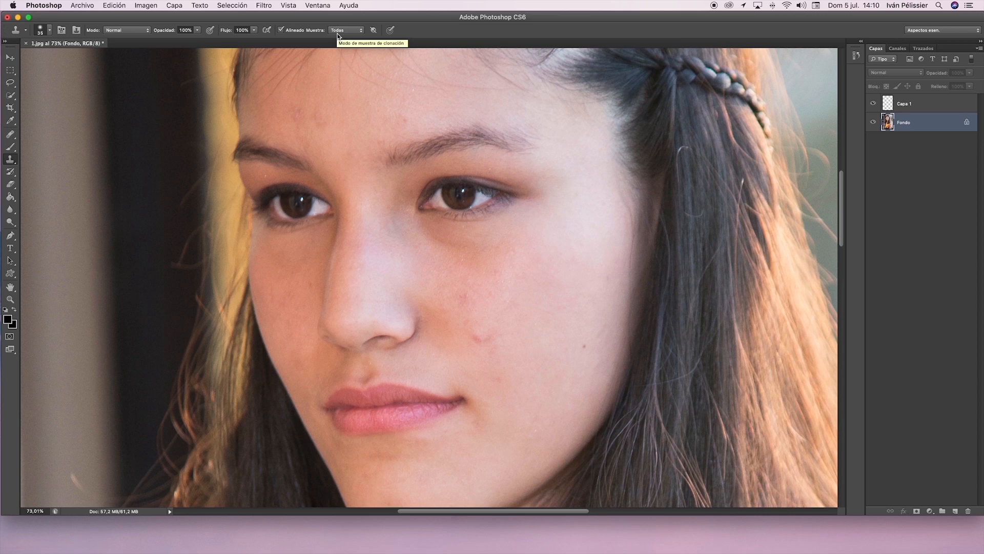
click(926, 105)
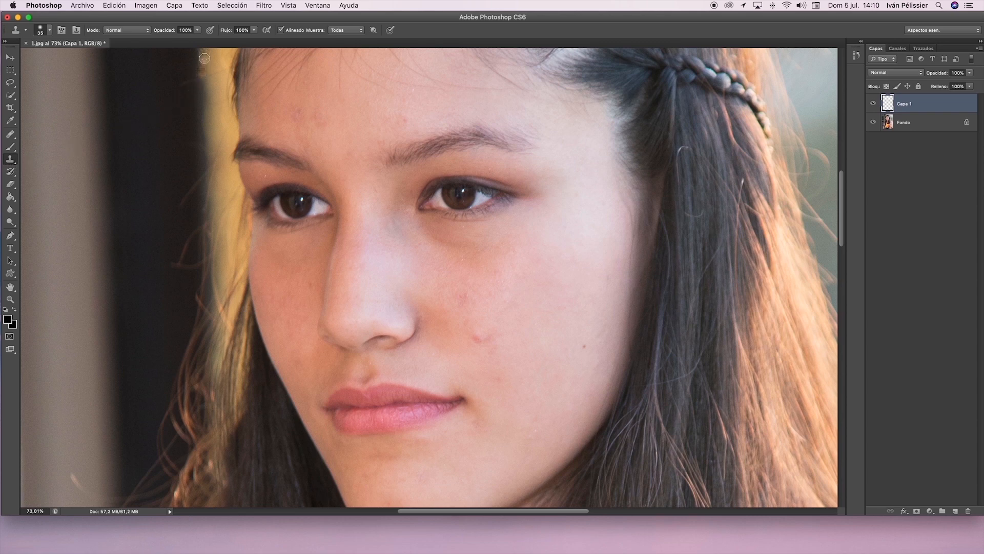
click(198, 30)
drag(200, 44, 176, 44)
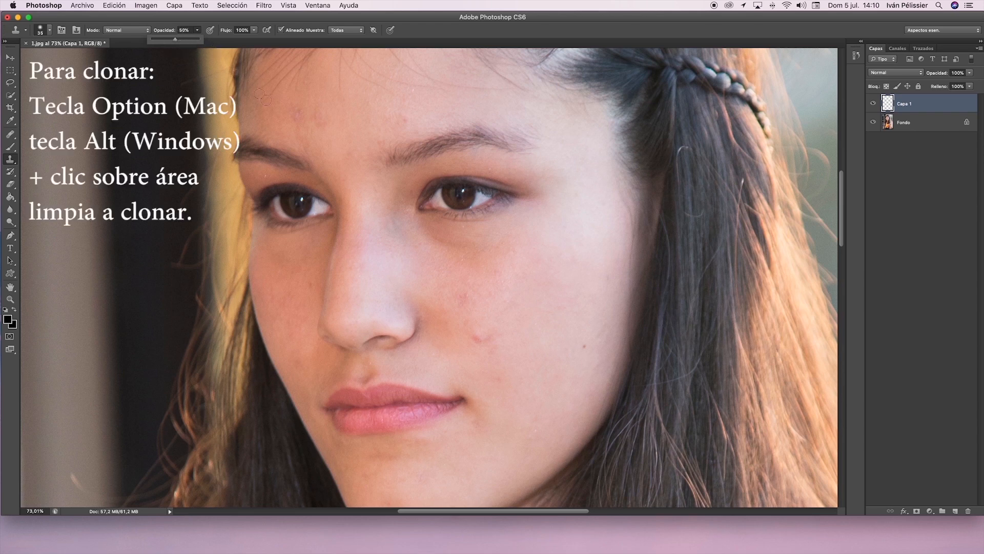
Step: Clone clean forehead skin over the two blemishes above the eyebrow on Capa 1
alt+click(313, 91)
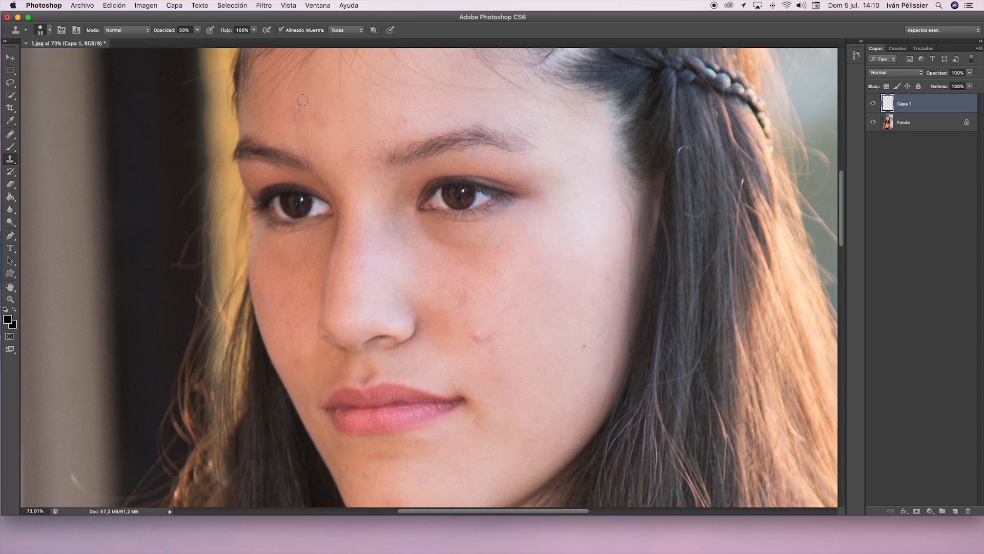
click(295, 113)
mouse_move(294, 113)
mouse_down()
mouse_move(303, 111)
mouse_move(295, 120)
mouse_up()
alt+click(323, 91)
mouse_move(318, 111)
mouse_down()
mouse_move(321, 124)
mouse_move(315, 115)
mouse_up()
Step: Reduce the clone brush to 14 px and retouch the small spots on the far cheek beside the nose
right_click(293, 280)
drag(322, 302, 312, 303)
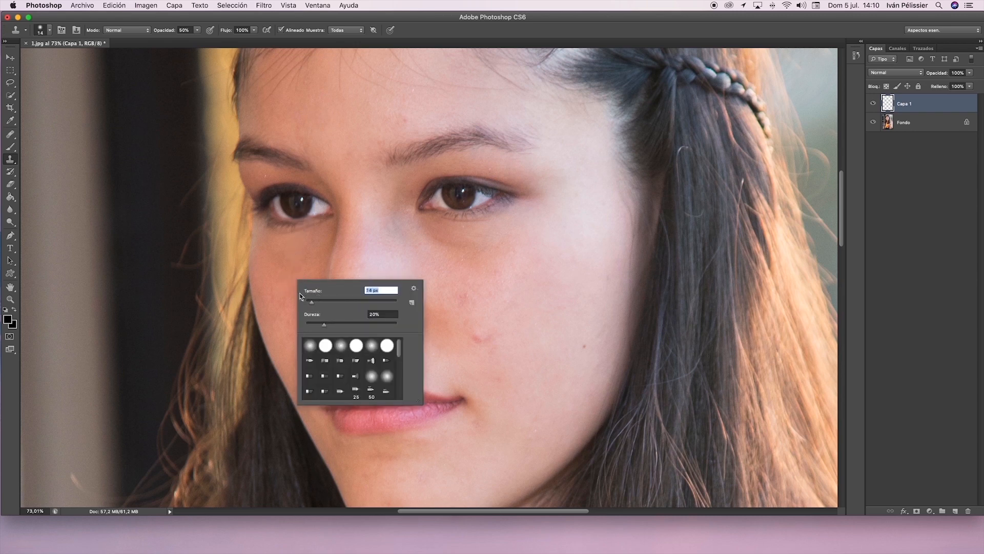
click(290, 288)
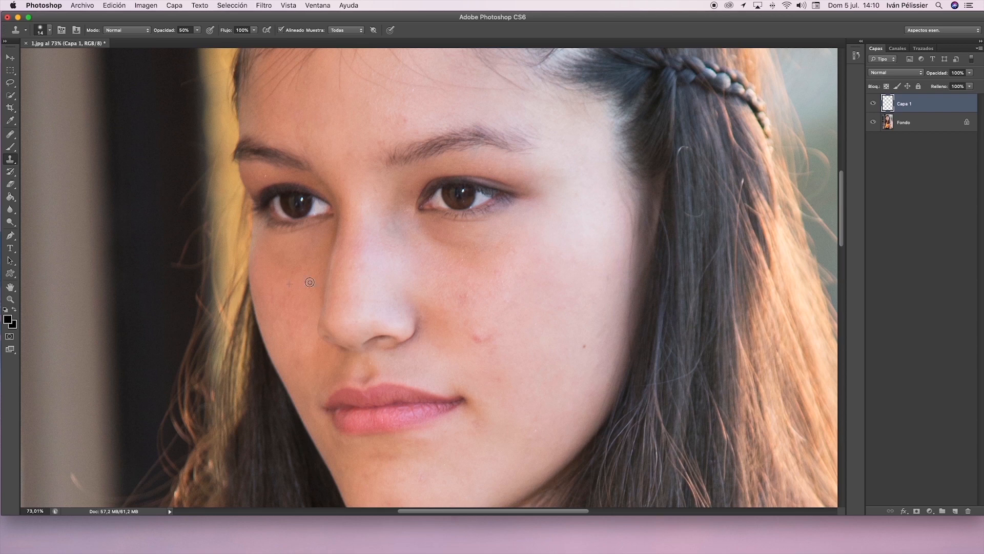
drag(310, 282, 306, 284)
Step: Enlarge the clone brush to about 48 px and cover both red blemishes on the near cheek with clean nearby skin
right_click(487, 315)
drag(508, 336, 522, 338)
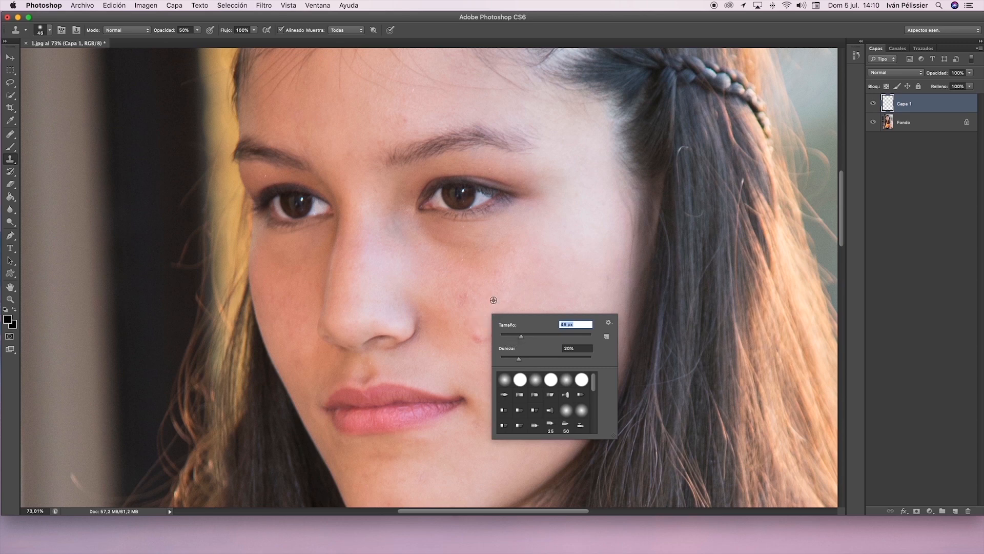
click(491, 297)
alt+click(489, 297)
mouse_move(464, 289)
mouse_down()
mouse_move(460, 298)
mouse_move(466, 291)
mouse_up()
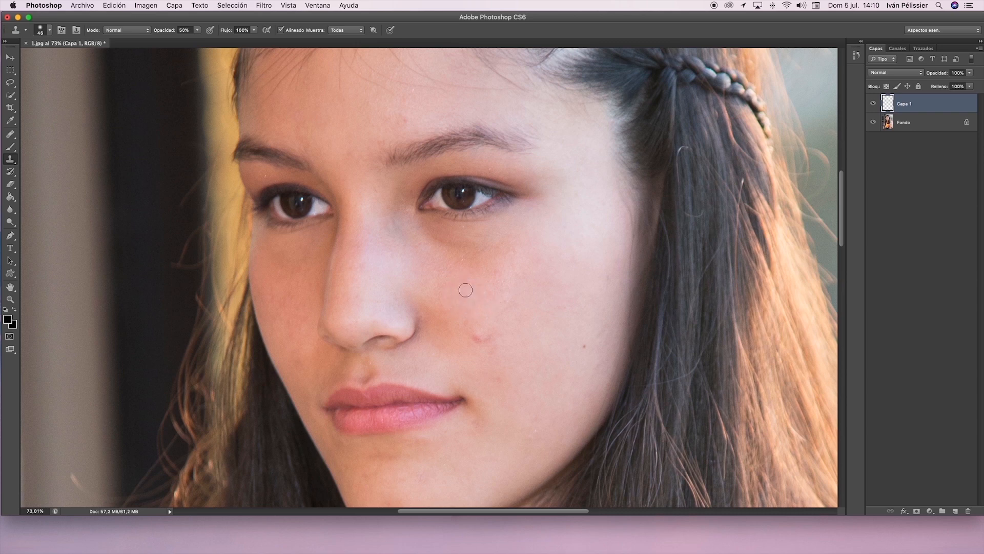
alt+click(512, 353)
mouse_move(477, 338)
mouse_down()
mouse_move(489, 342)
mouse_move(478, 329)
mouse_move(485, 340)
mouse_move(474, 338)
mouse_up()
Step: Reduce the clone brush to 28 px and clone away the light marks along the lower edge of the chin
scroll(474, 336, down, 5)
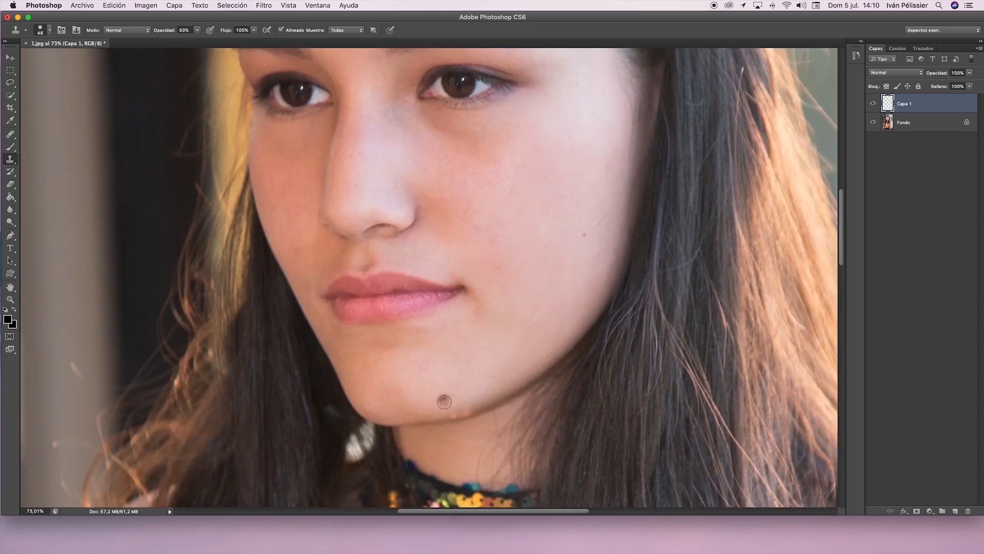
right_click(444, 402)
drag(474, 430, 469, 428)
click(445, 411)
alt+click(451, 414)
click(459, 413)
drag(456, 414, 450, 415)
drag(459, 412, 471, 409)
alt+click(488, 405)
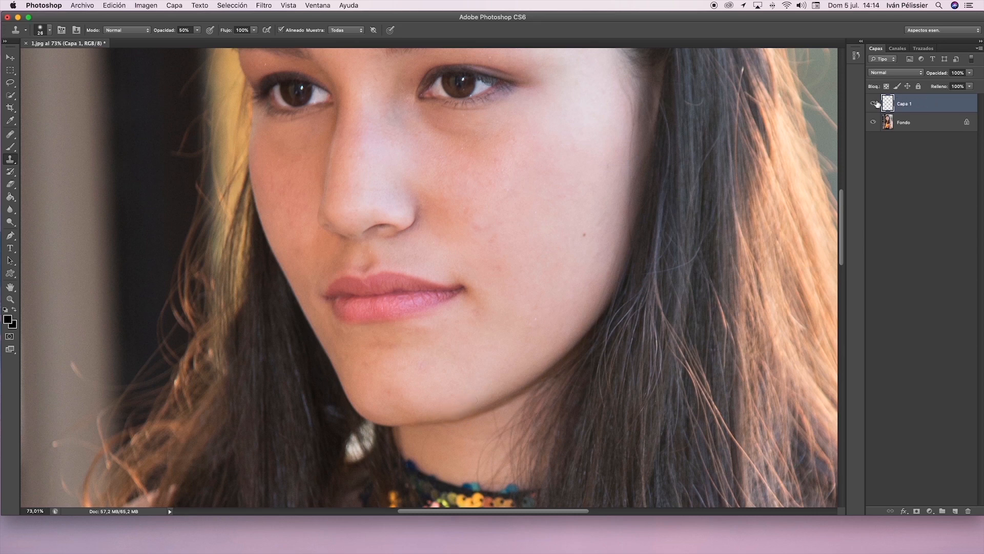
Step: Hide and show Capa 1 again to compare the face before and after retouching
click(873, 104)
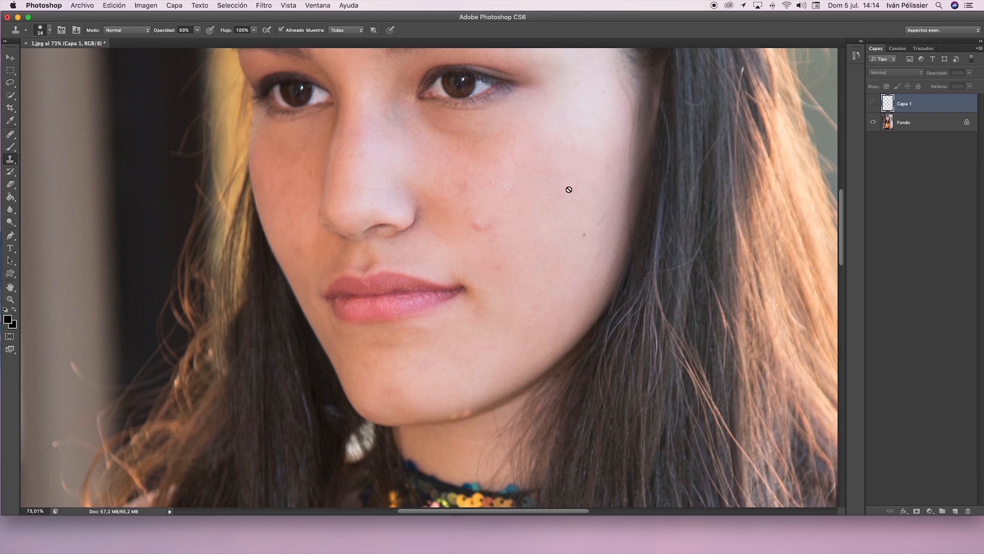
scroll(569, 189, up, 5)
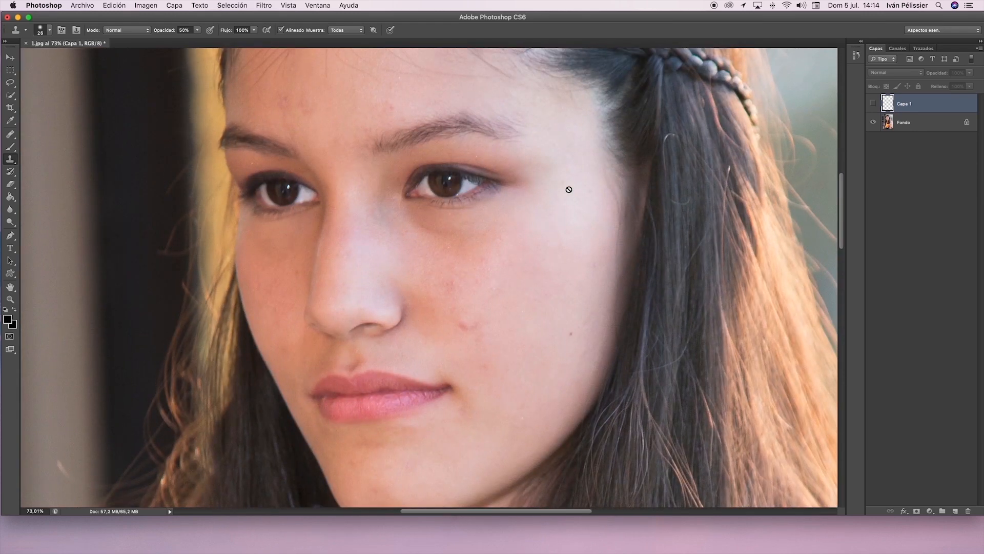
click(873, 104)
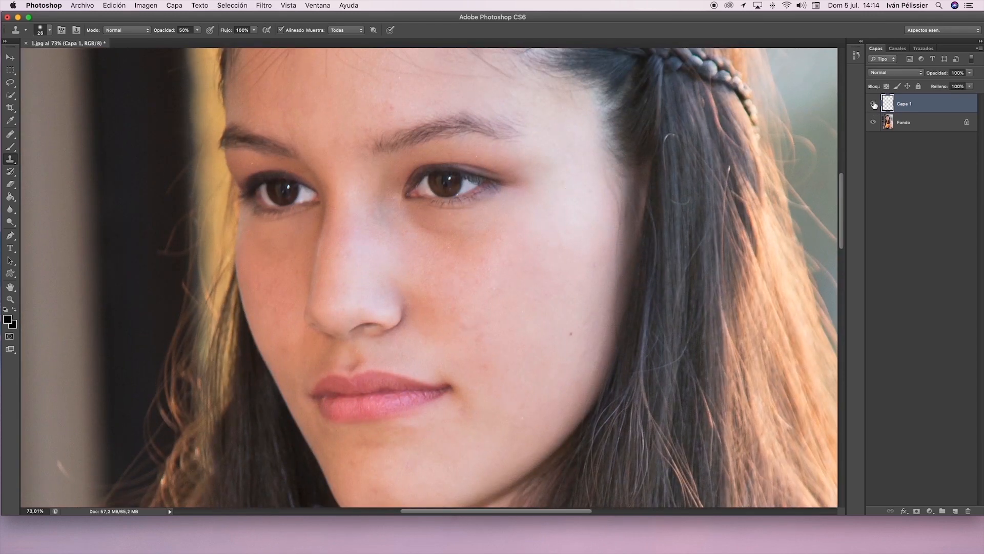
Step: Toggle the visibility of Capa 1 once more to check the cheek retouching against the original skin
click(874, 104)
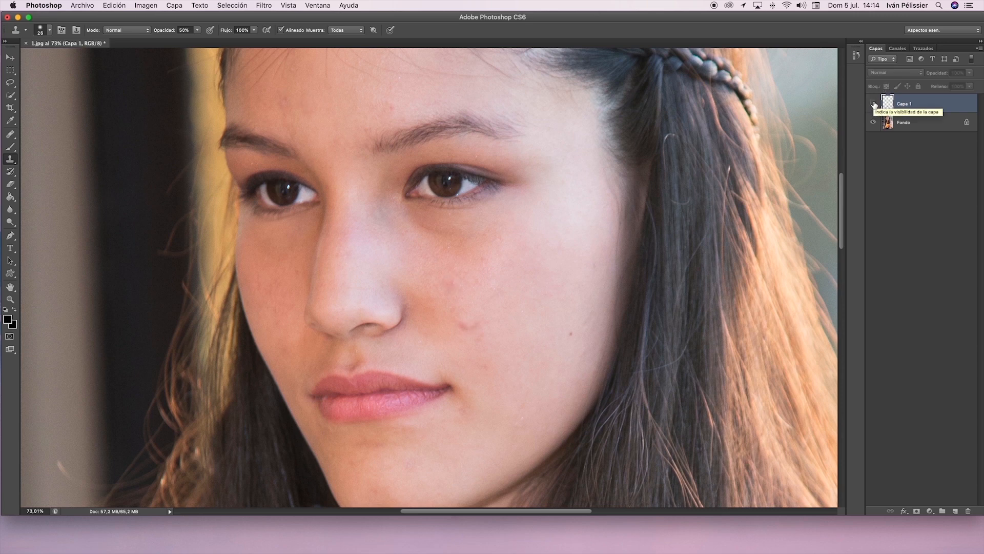
click(874, 105)
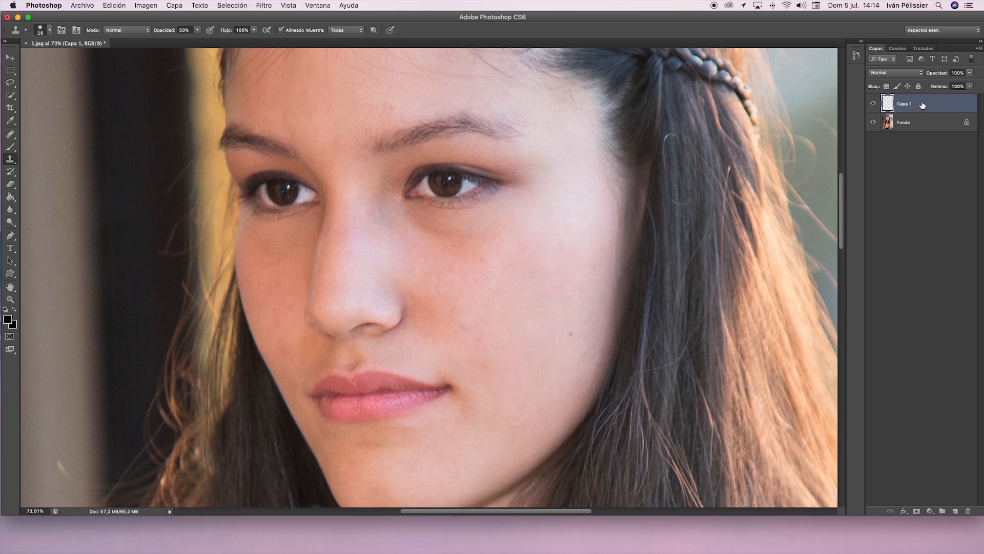
Step: Flatten the retouched layer and the background into a single image and save the file
right_click(923, 104)
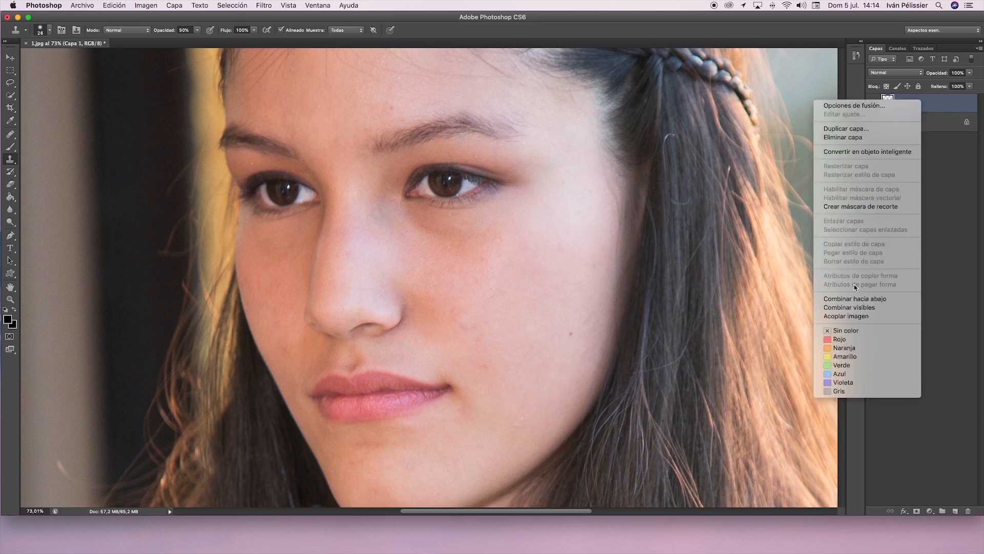
click(853, 317)
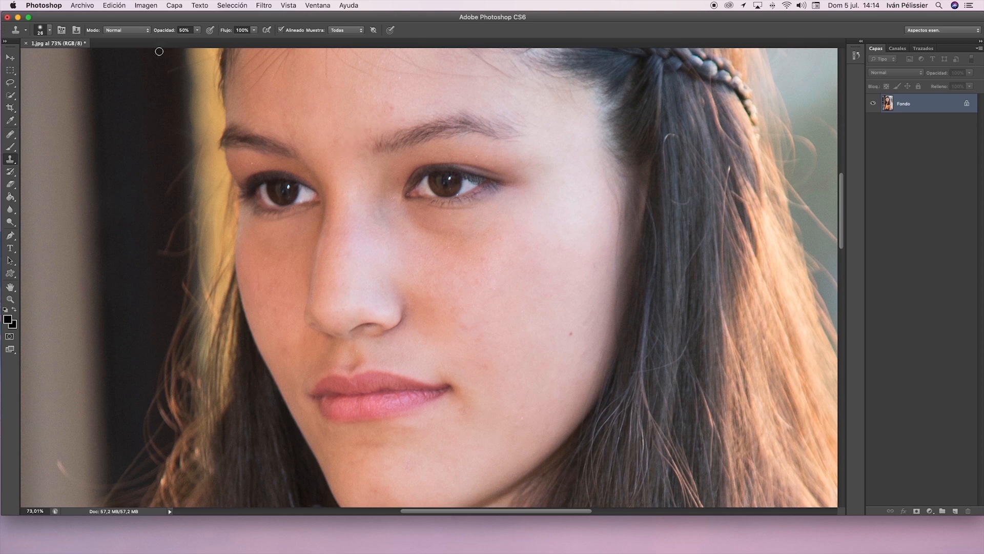
click(85, 5)
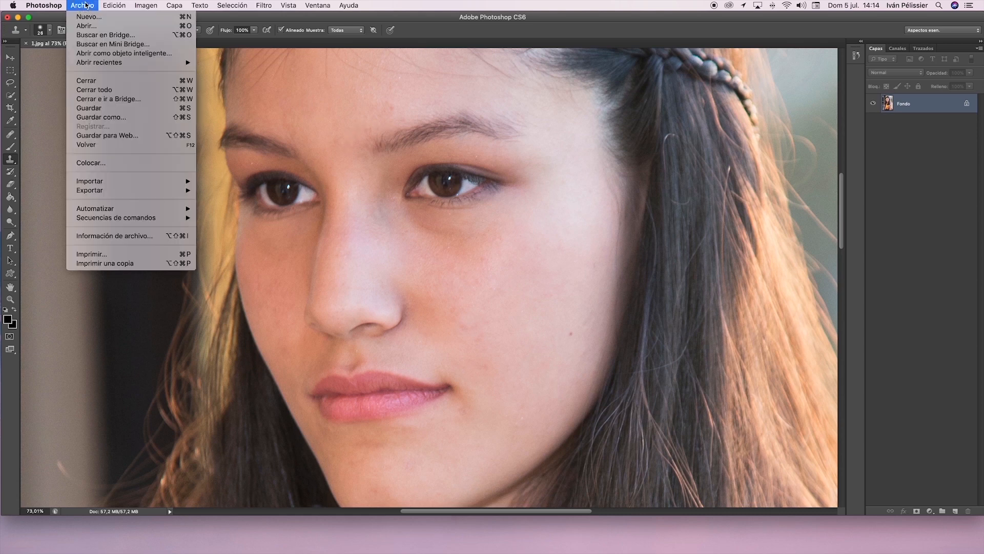
click(84, 108)
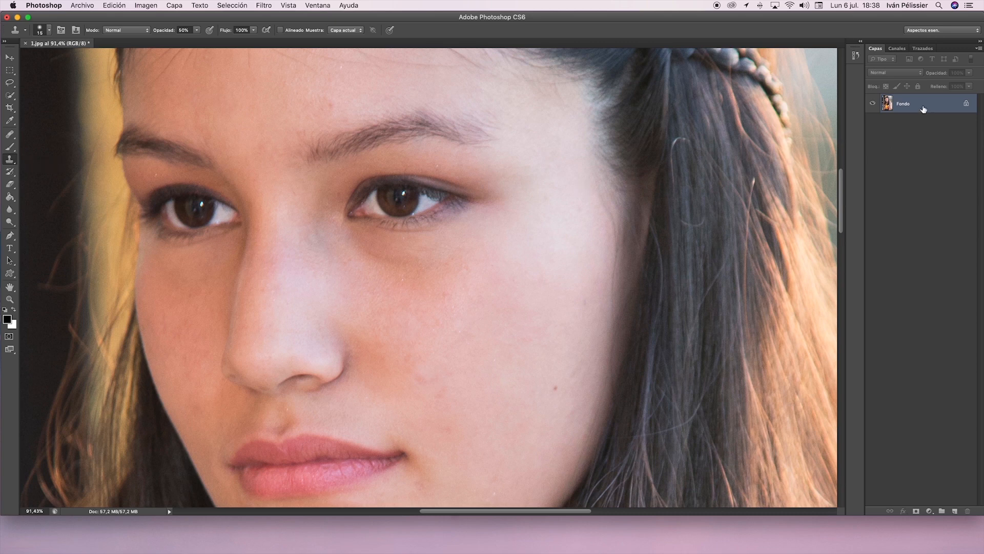
Step: Duplicate the Fondo layer within 1.jpg, keeping the proposed name Fondo copia
right_click(923, 108)
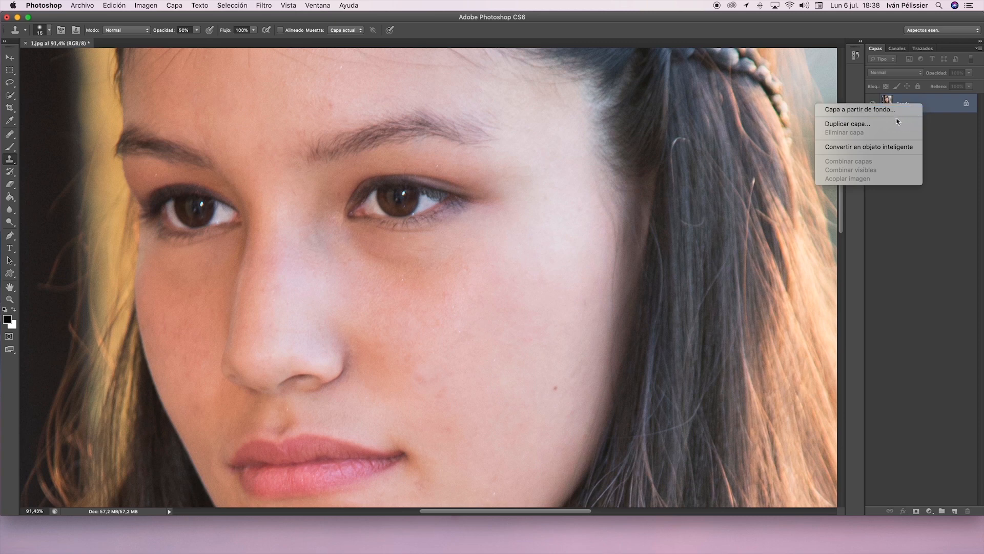
click(890, 126)
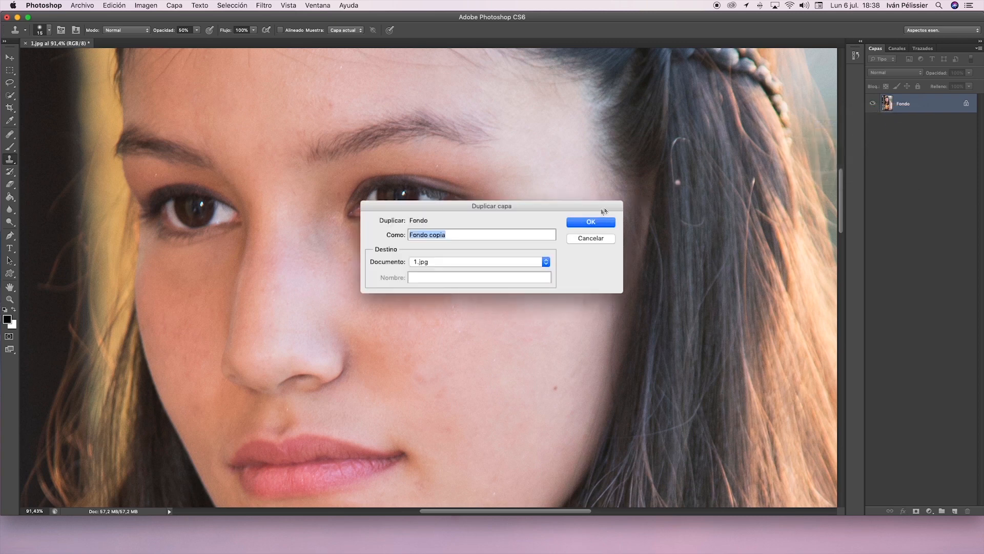
click(592, 225)
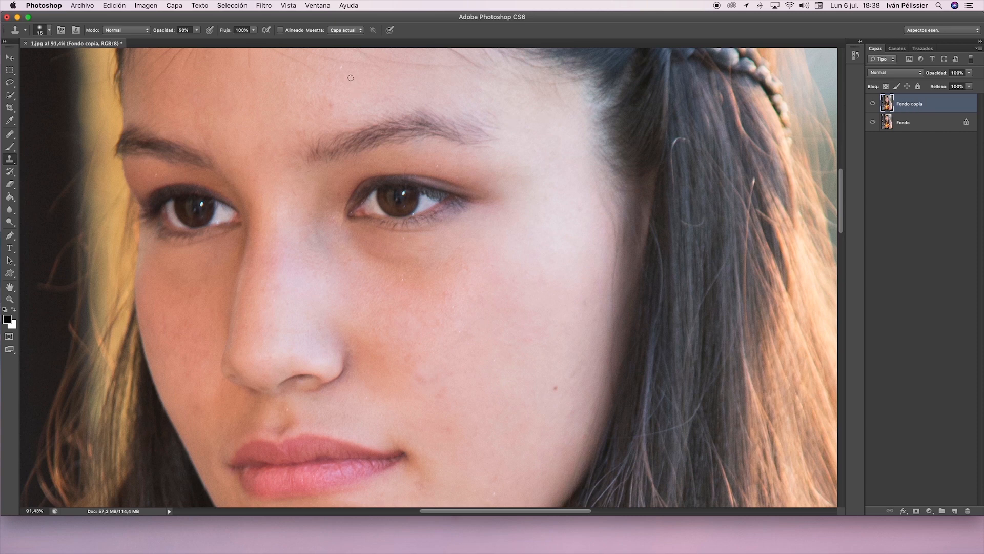
Step: Clone clean skin over small marks on the face, including the cheek below the near eye, on Fondo copia, and merge it down into Fondo
alt+click(347, 72)
drag(155, 174, 158, 176)
alt+click(404, 239)
click(410, 285)
click(403, 280)
key(super+e)
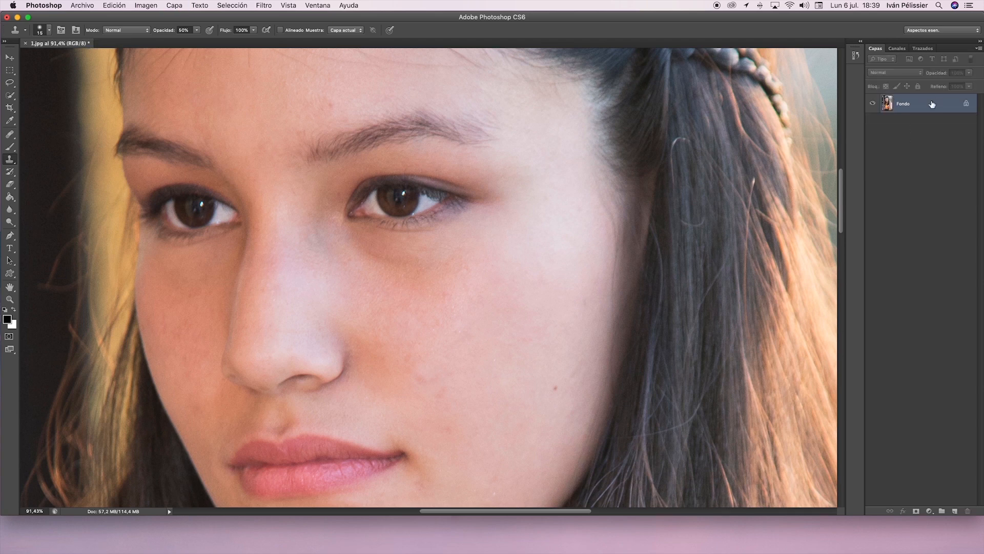